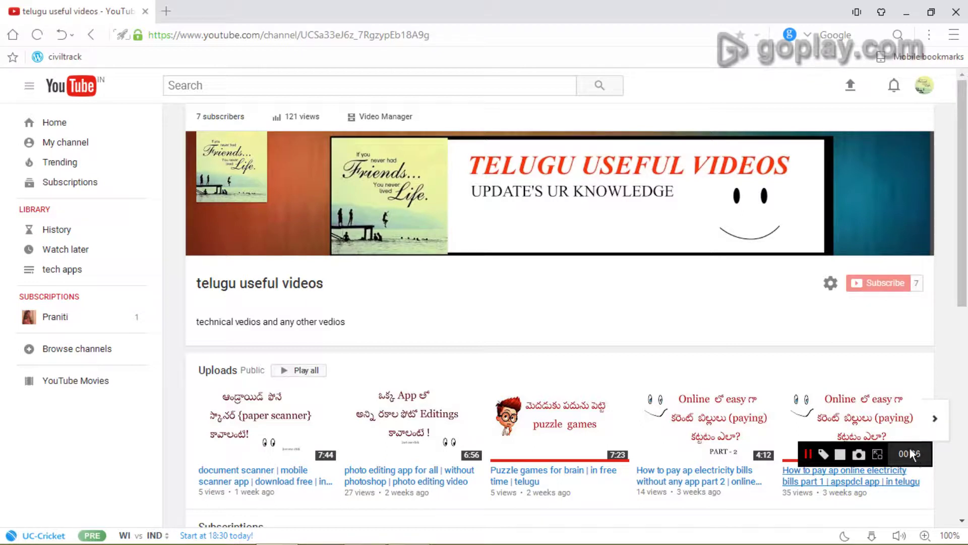
Step: Bring the NoxPlayer window forward from the taskbar and start DigiLocker from its home screen
left_click_drag(912, 454, 923, 487)
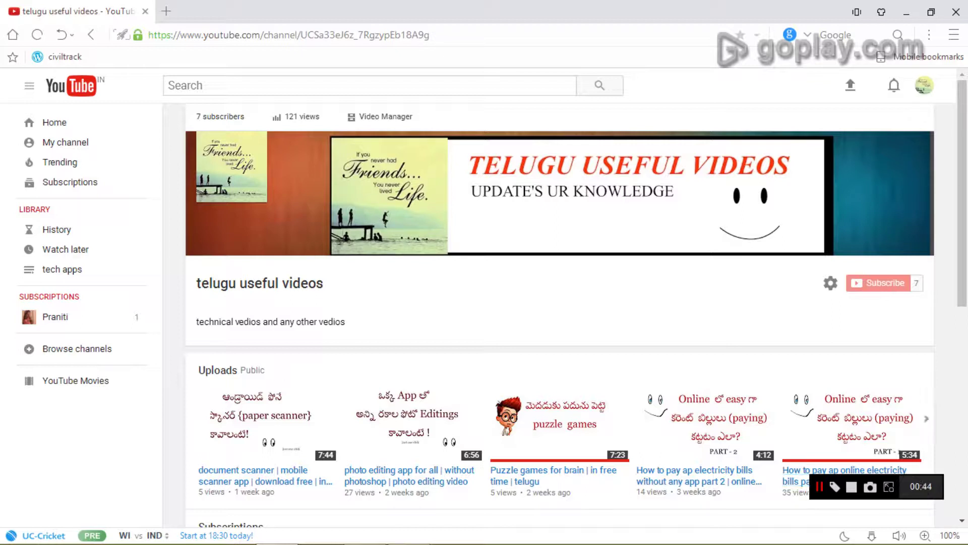
mouse_move(568, 520)
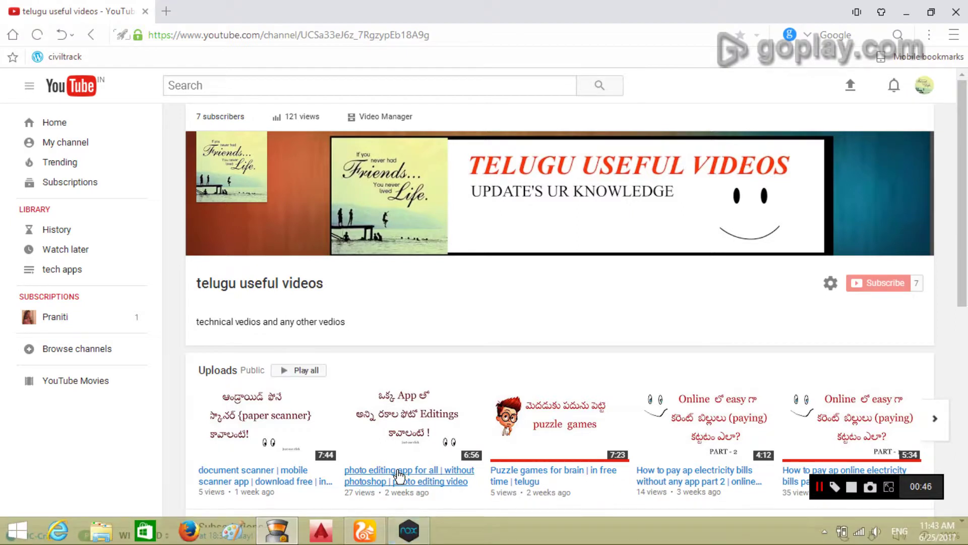
mouse_move(365, 530)
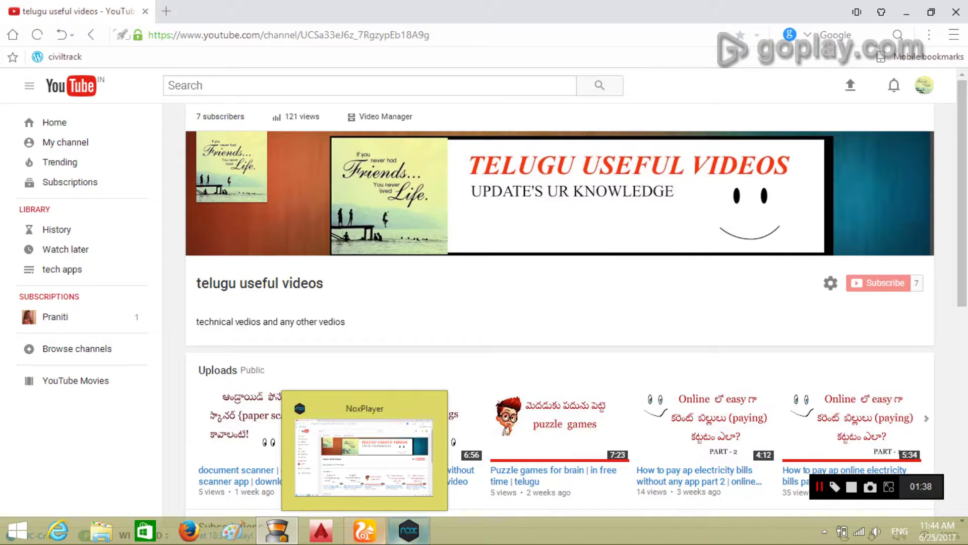
left_click(409, 529)
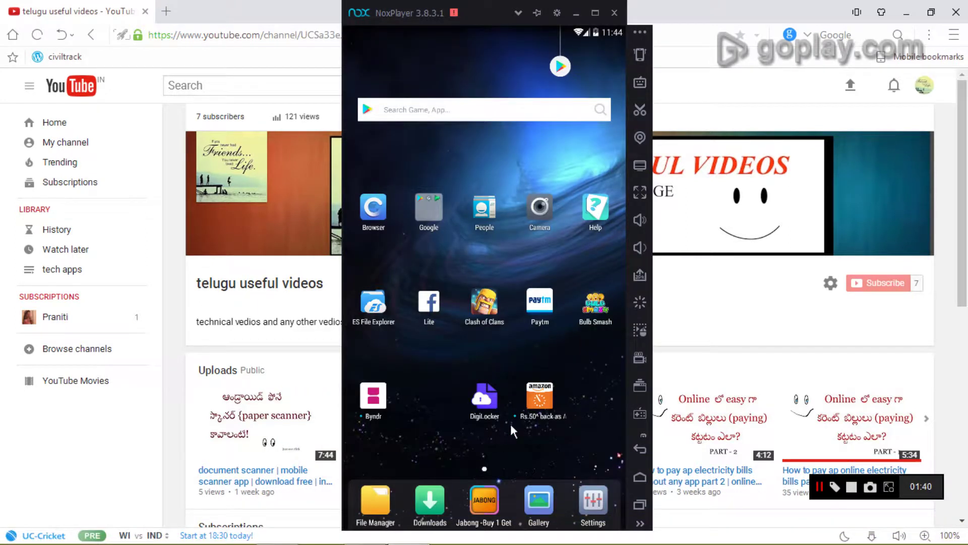
left_click(485, 401)
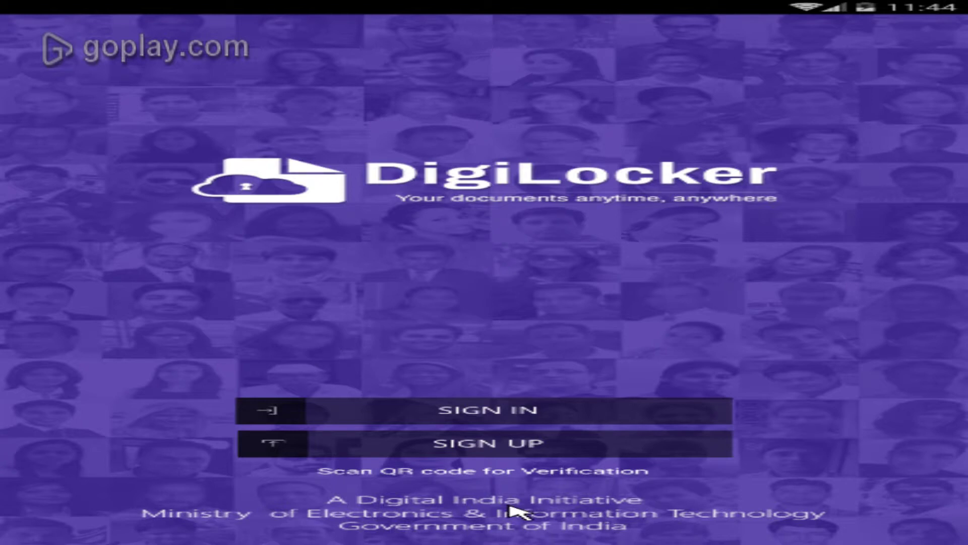
left_click(449, 443)
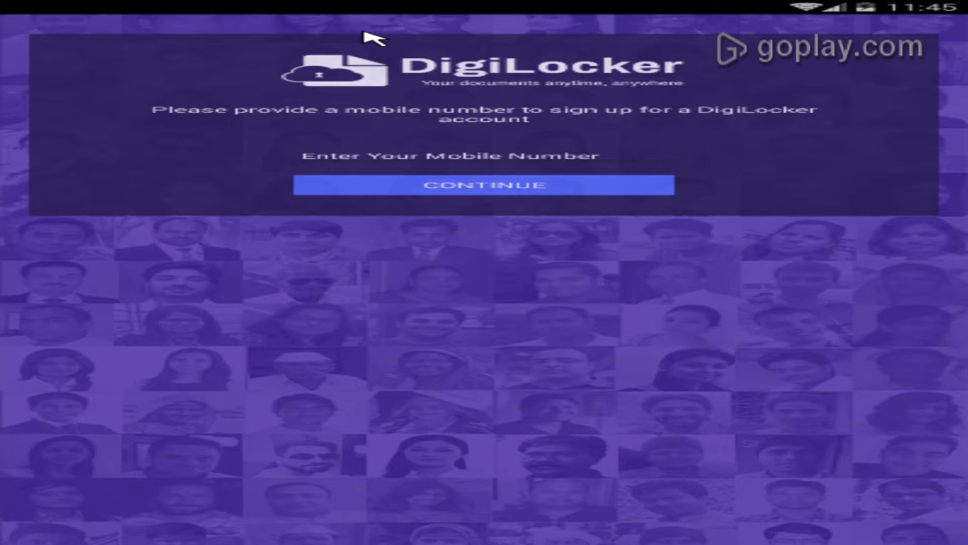
left_click_drag(293, 11, 328, 139)
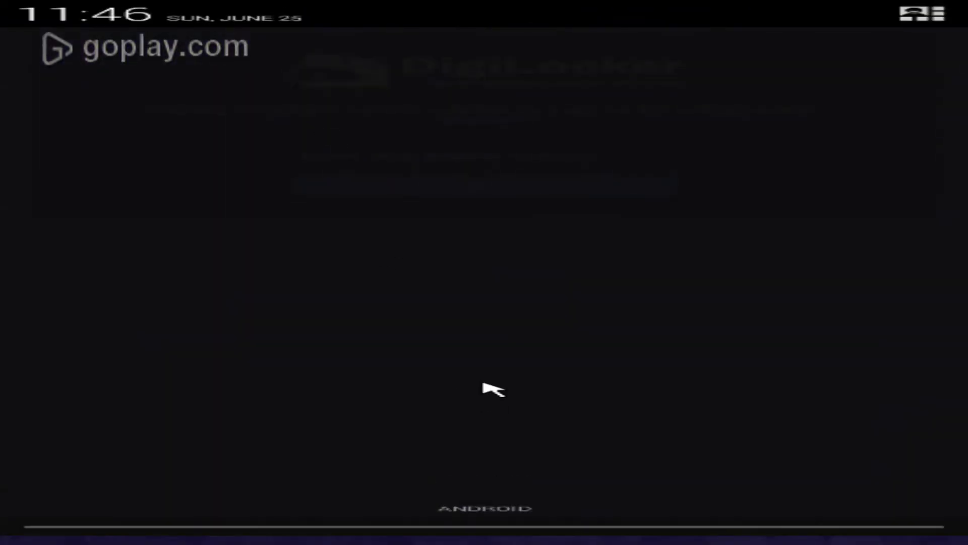
left_click_drag(493, 404, 642, 26)
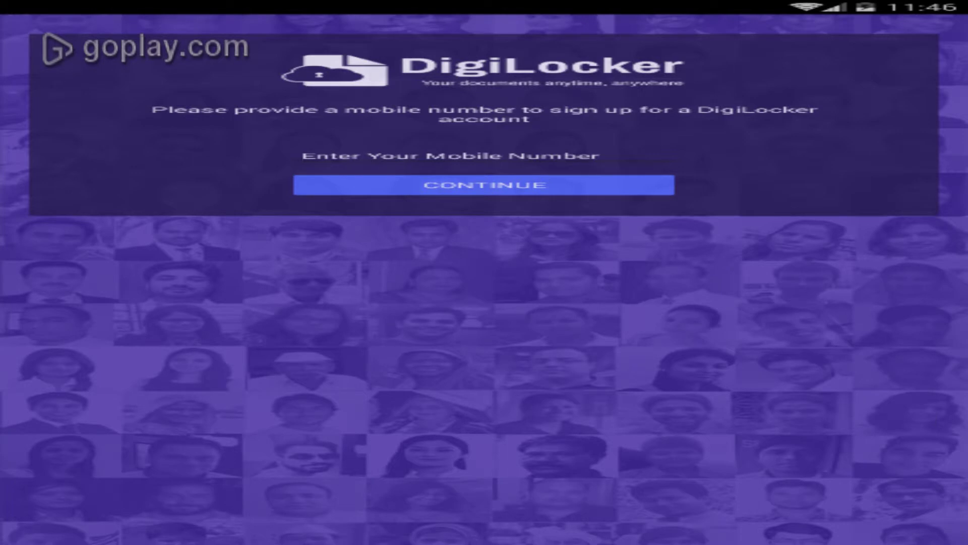
key("Escape")
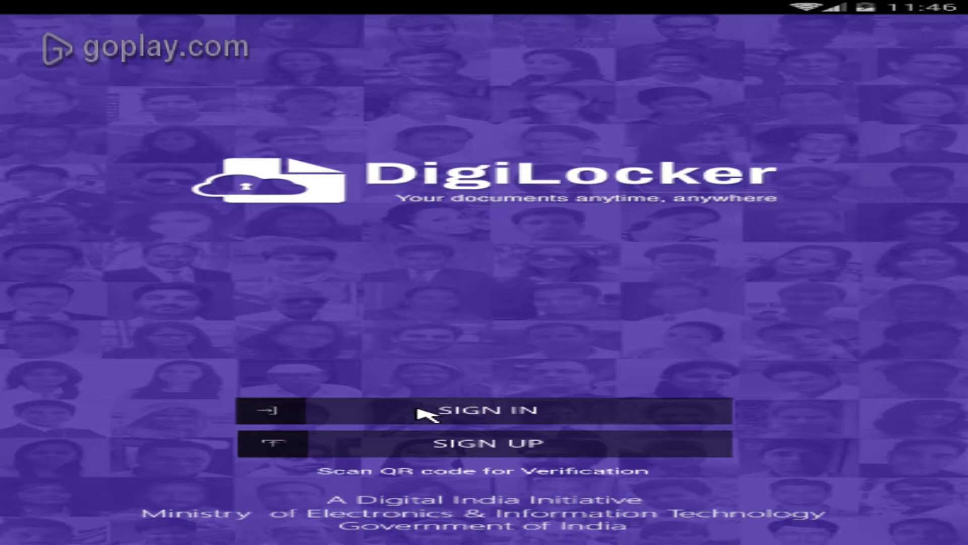
Step: Open the sign-in form, enter the account username, then type the account password, fixing a typo
left_click(423, 407)
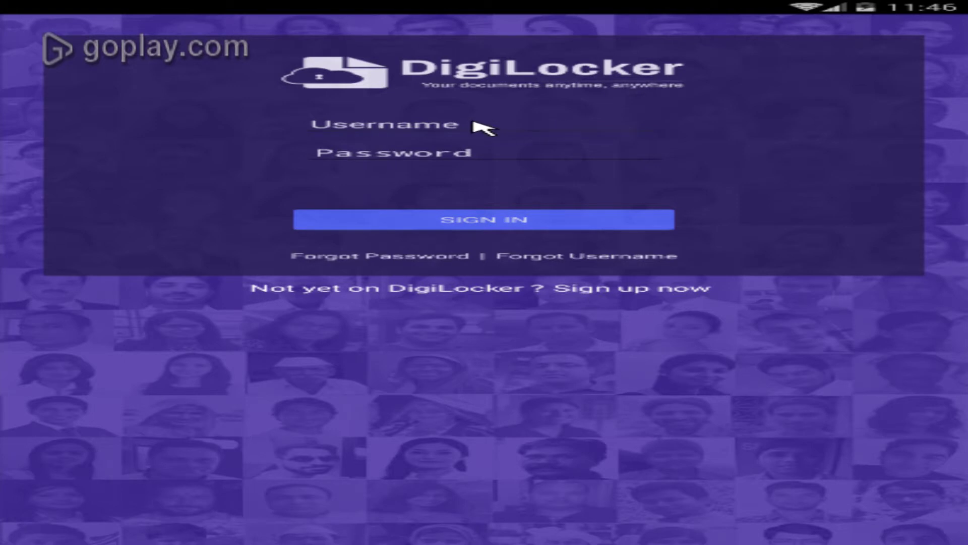
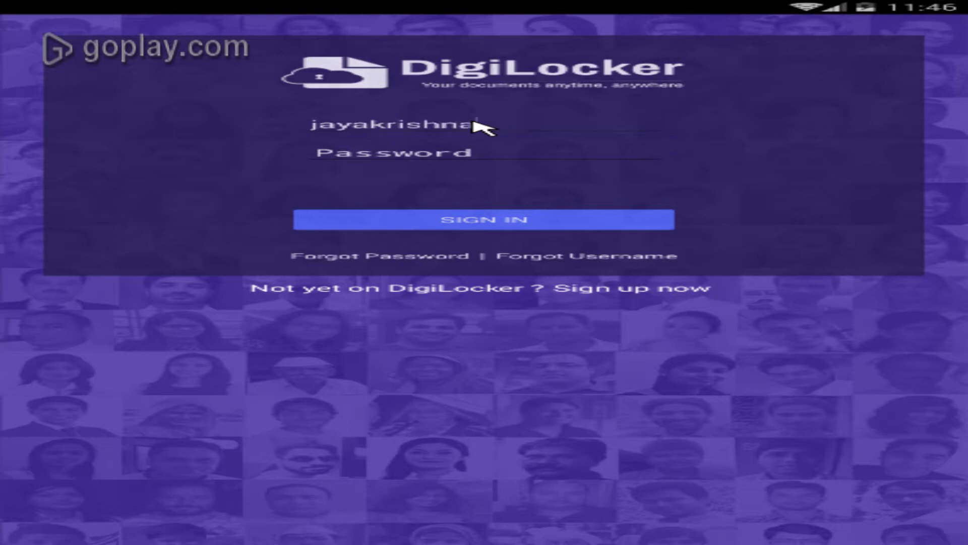
left_click(476, 152)
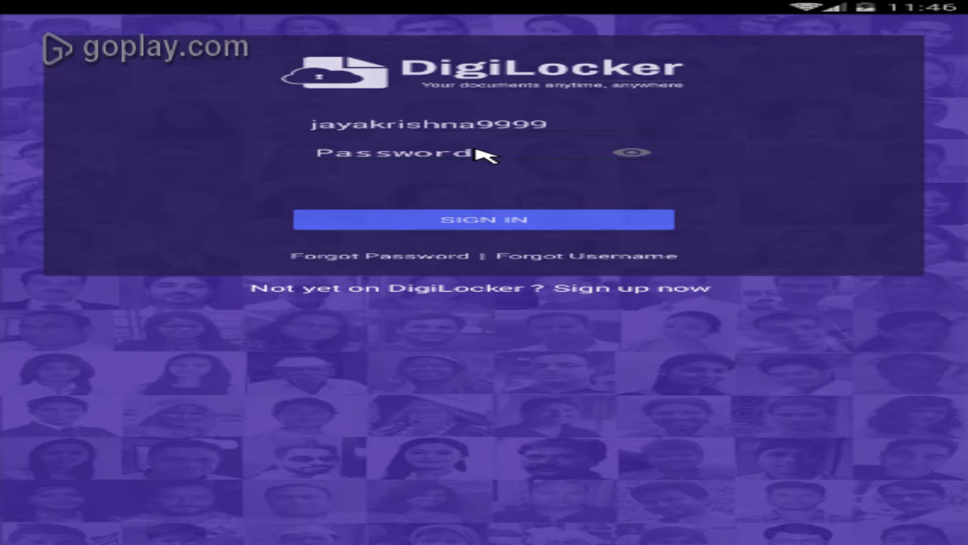
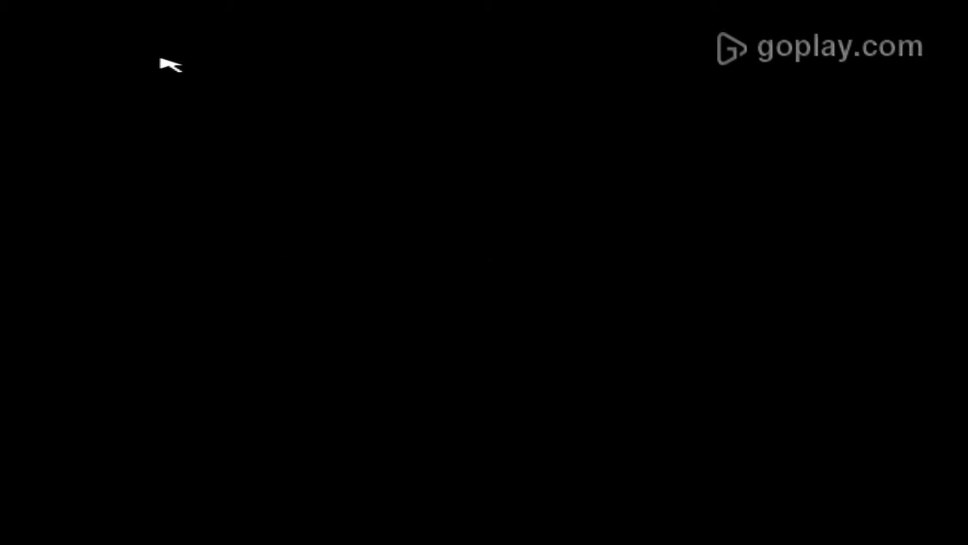
Step: Bring up DigiLocker's navigation drawer listing its sections
left_click(66, 31)
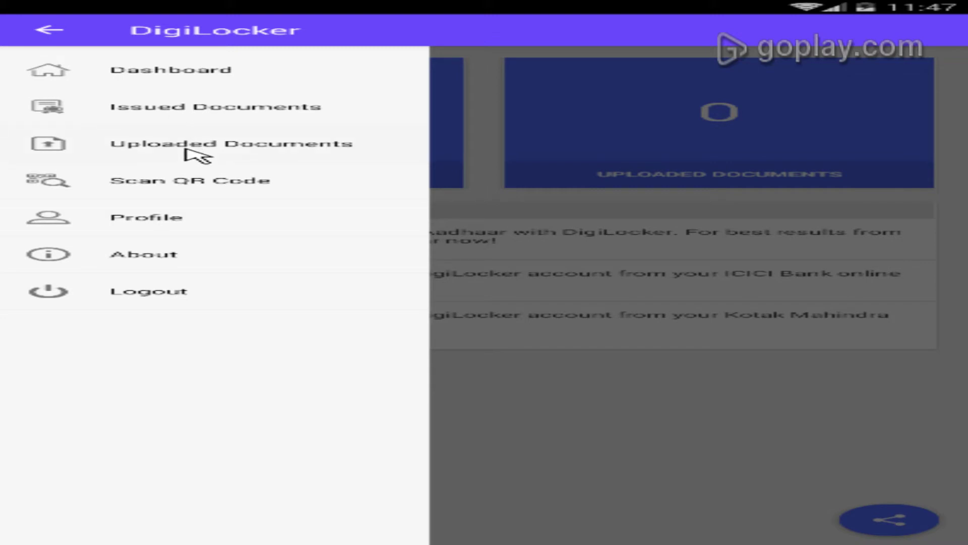
Step: Go to Uploaded Documents to see the Documents and My Certificates folders
left_click(186, 148)
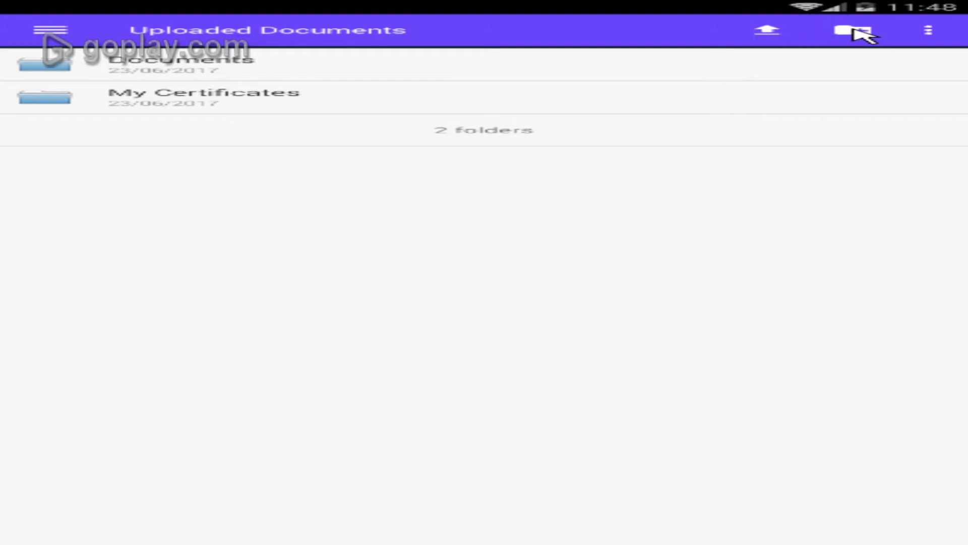
Step: Start a new folder, then cancel the Folder name dialog without creating one
left_click(856, 30)
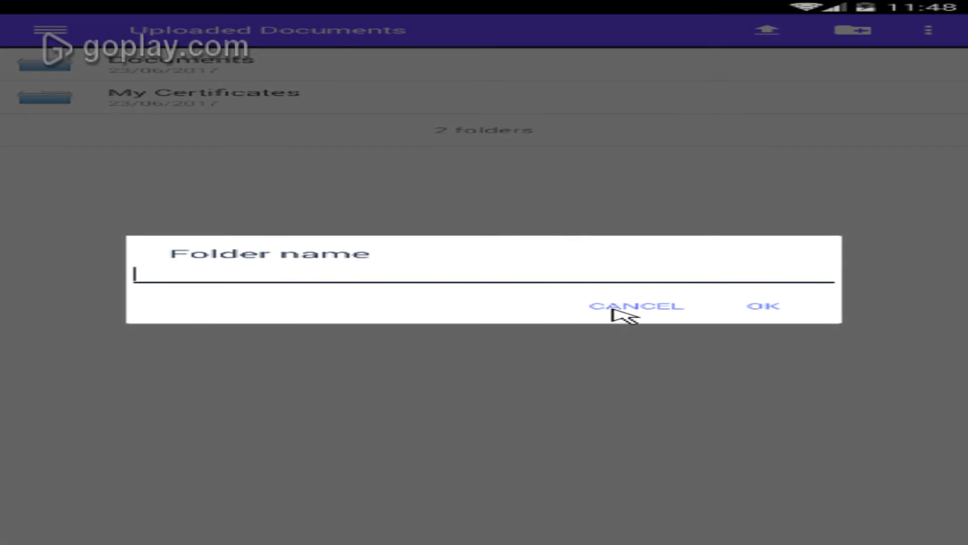
left_click(611, 306)
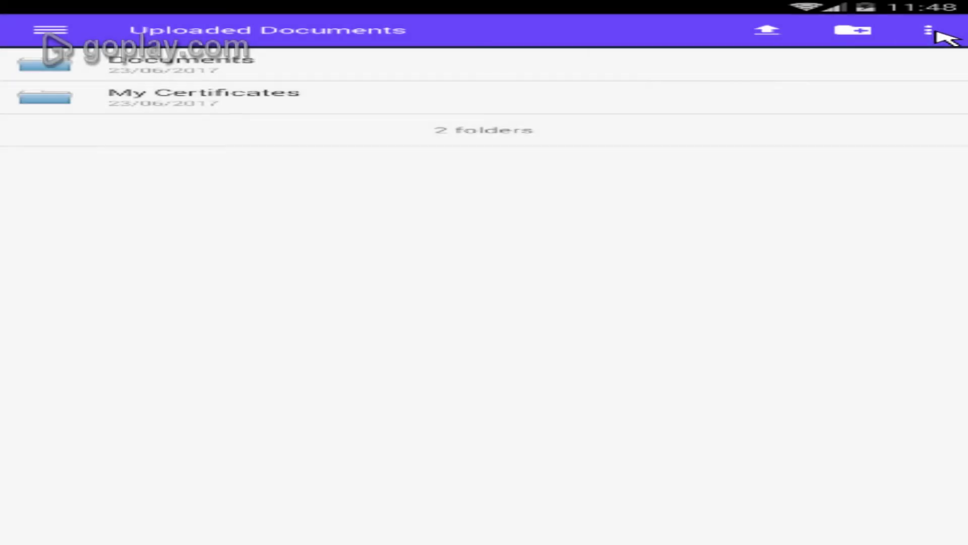
Step: Check the folder list's three-dot options, dismiss them, and reopen the navigation drawer
left_click(935, 33)
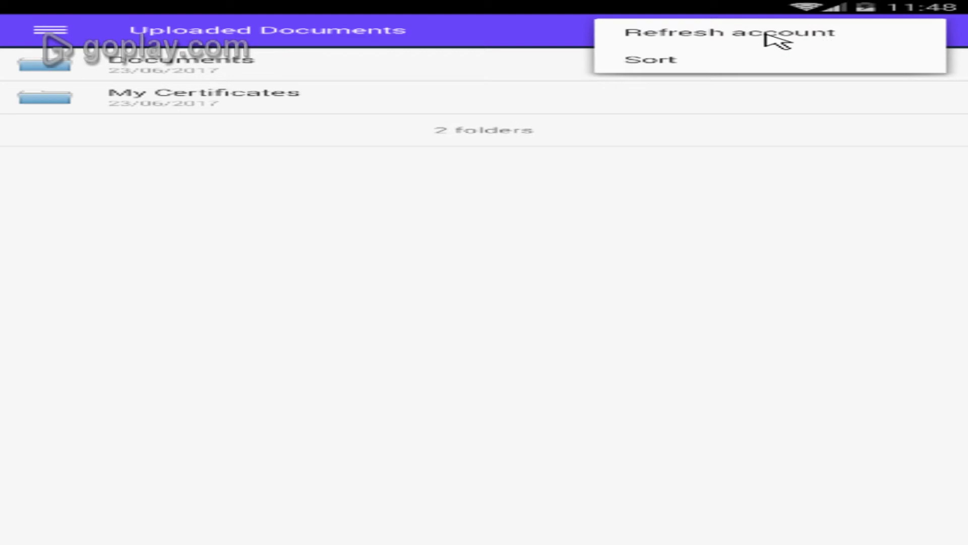
left_click(731, 167)
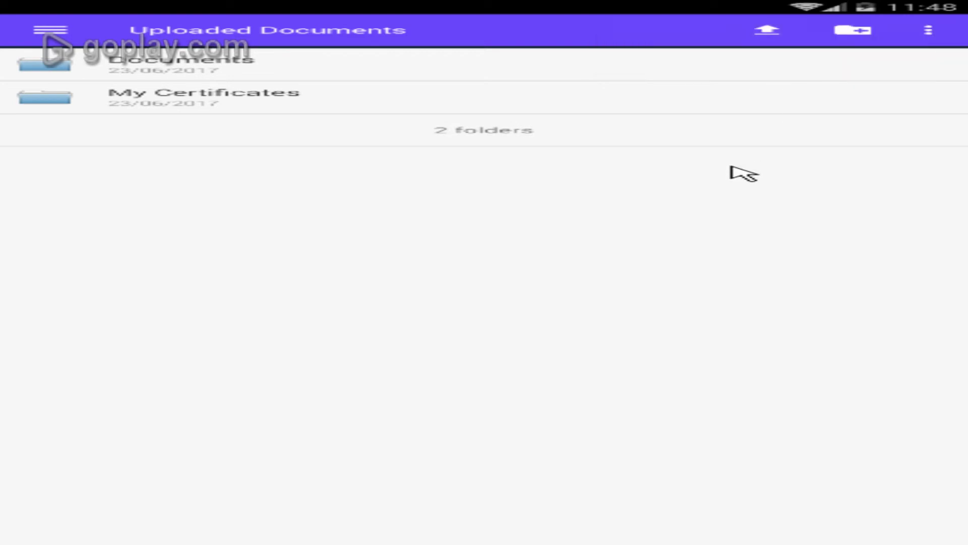
left_click(60, 32)
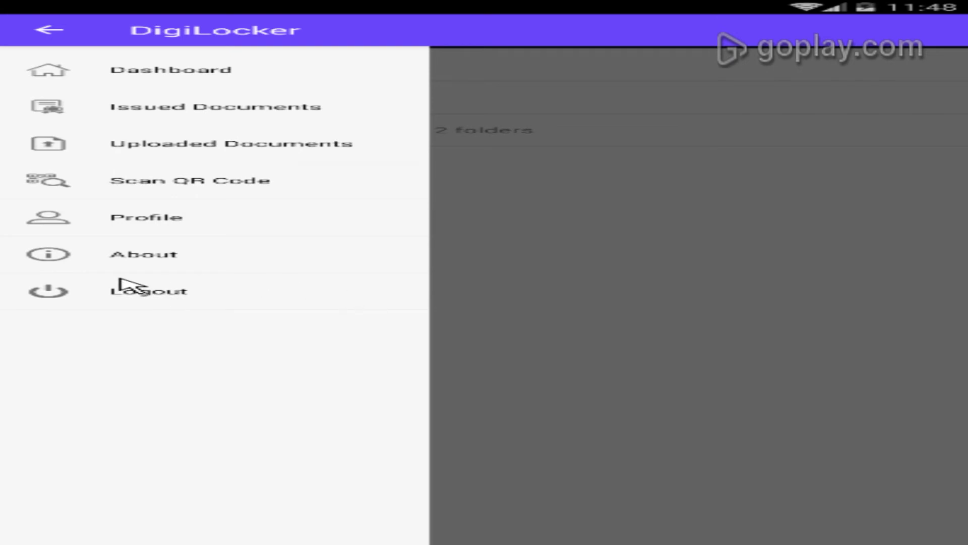
Step: Close the drawer and go back to Your Dashboard with its three notifications
left_click(511, 314)
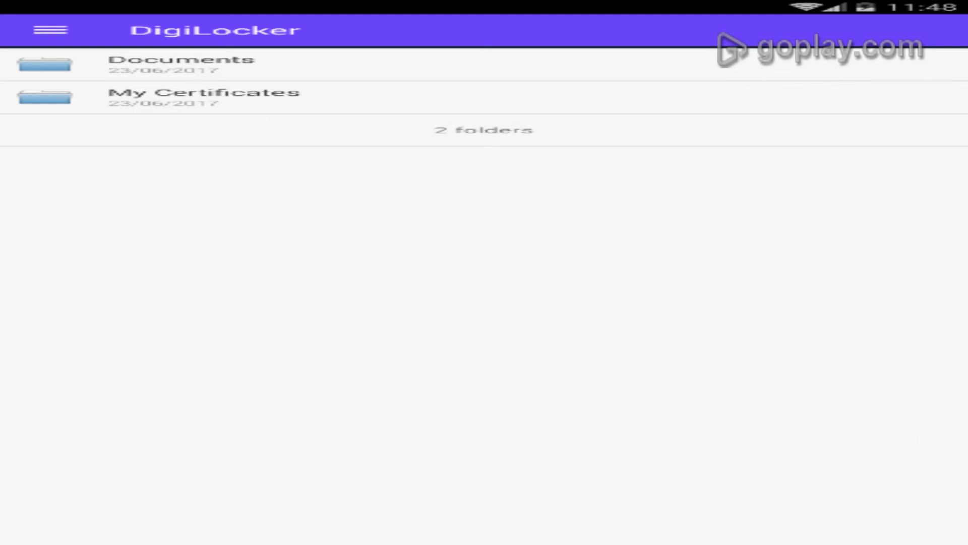
key("Escape")
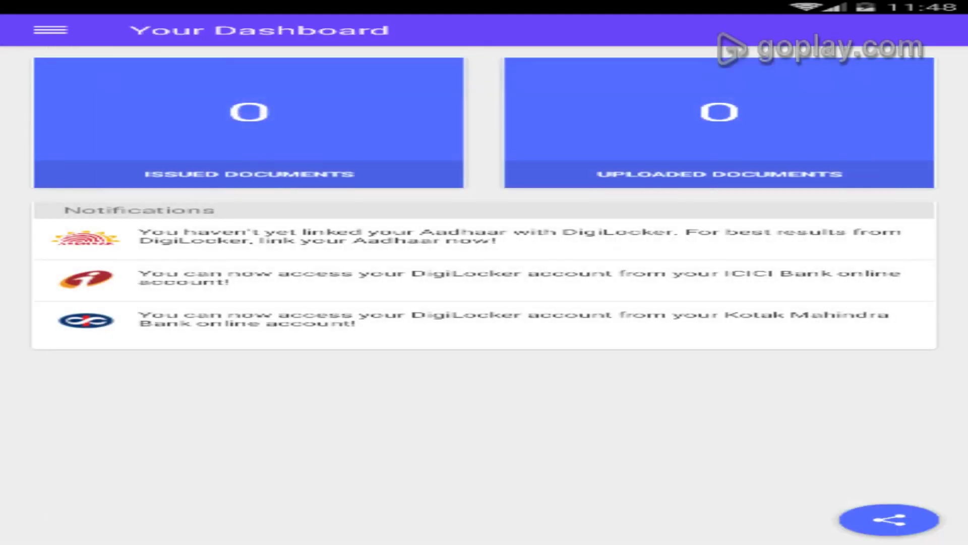